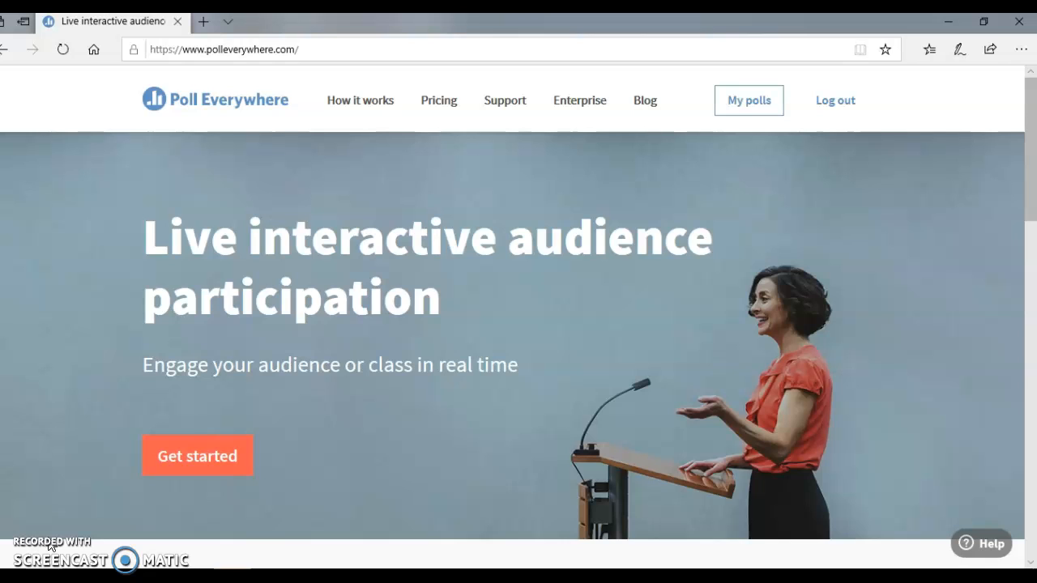
Open the list of own polls and start creating a new multiple choice activity
click(702, 294)
click(766, 99)
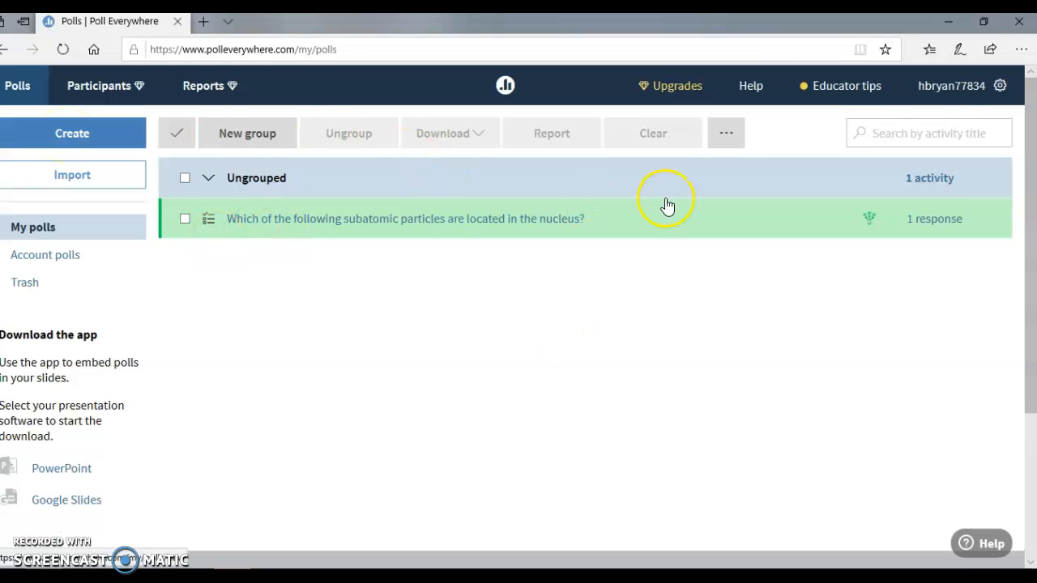
click(82, 138)
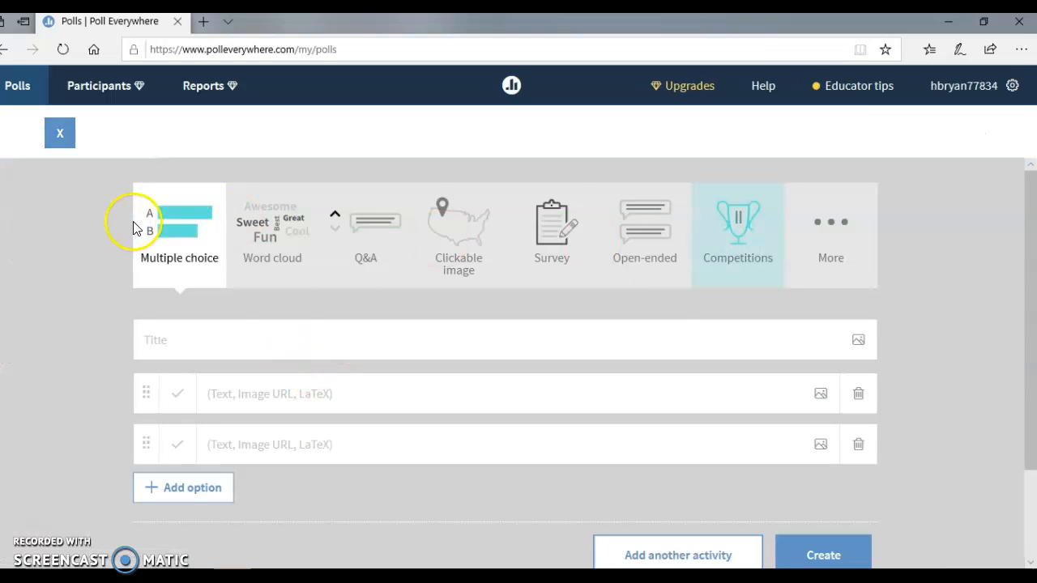
click(169, 241)
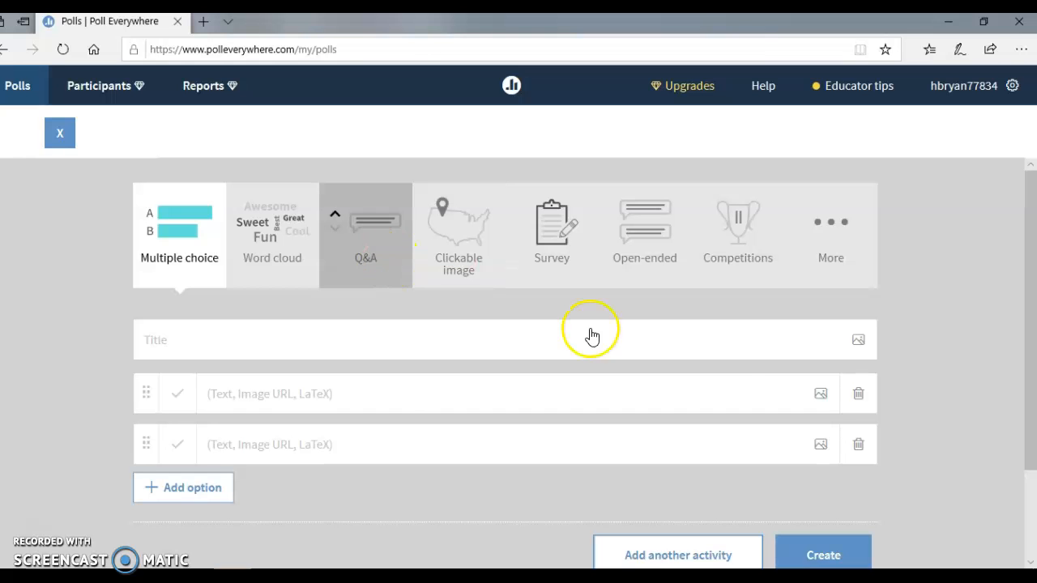
Enter "Which subatomic particle has a negative charge?" as the poll's title
click(372, 339)
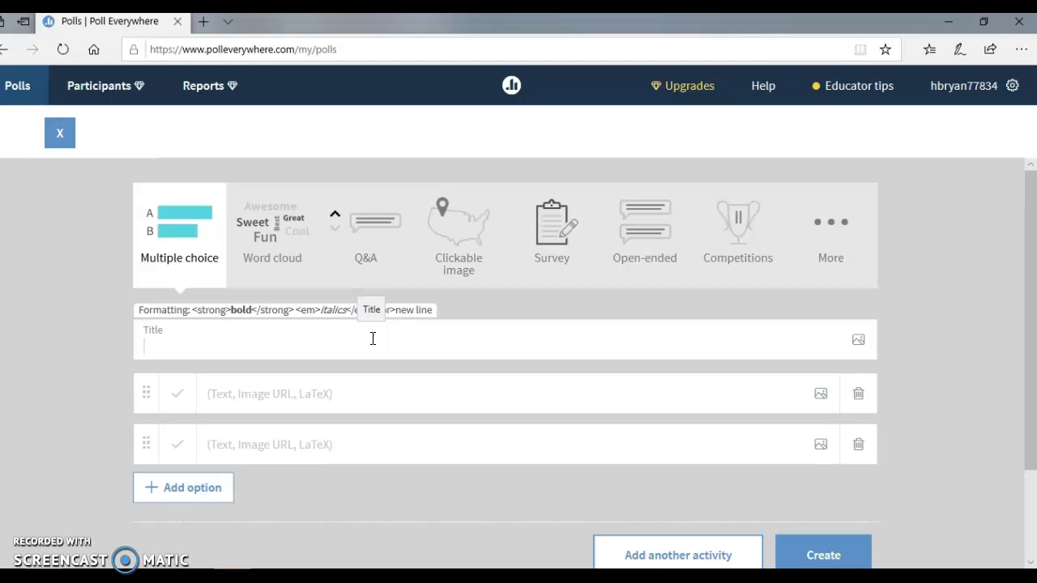
text(which)
key(BackSpace)
key(BackSpace)
key(BackSpace)
key(BackSpace)
key(BackSpace)
text(Which )
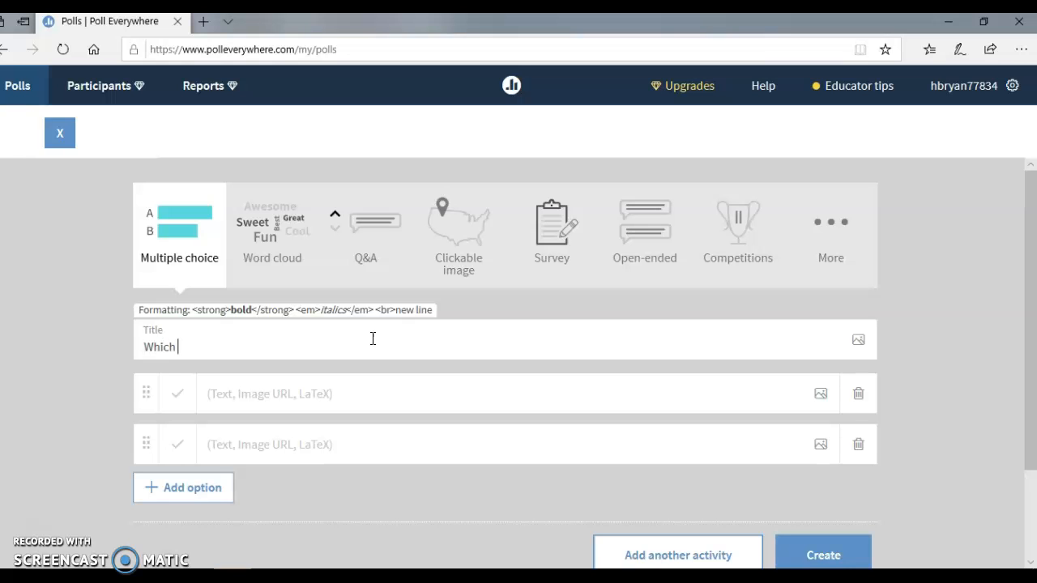
text(subatomic particle has a ng)
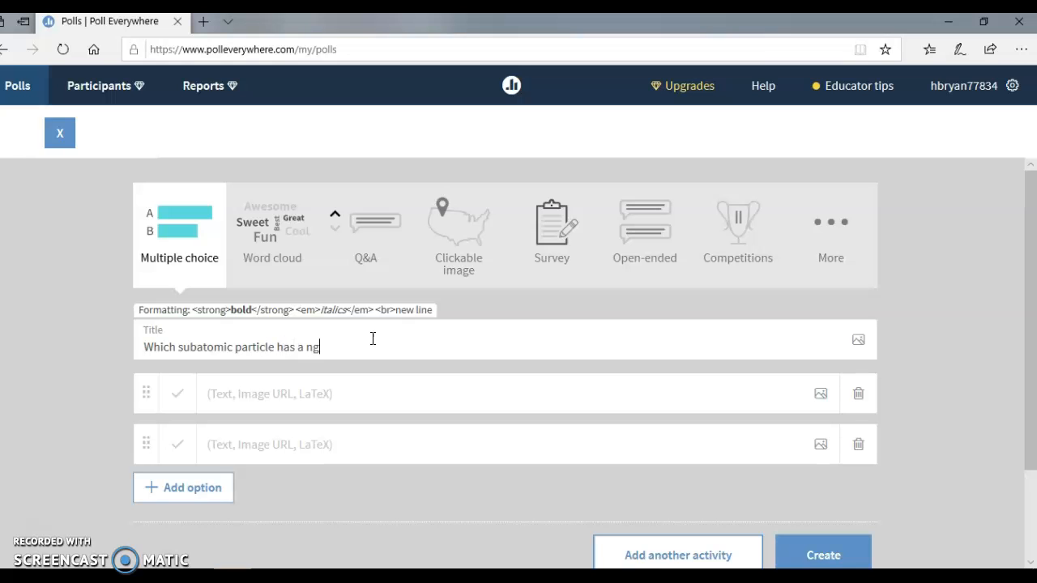
key(BackSpace)
text(egative charge?)
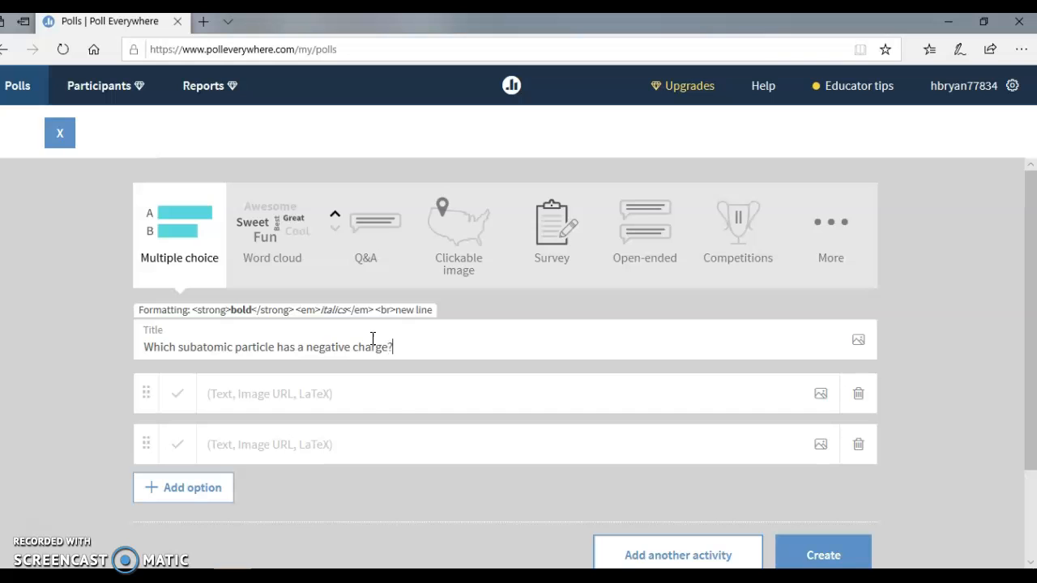
Fill in the answer options proton, neutron and electron, adding a third option, and create the poll
click(367, 397)
text(proton)
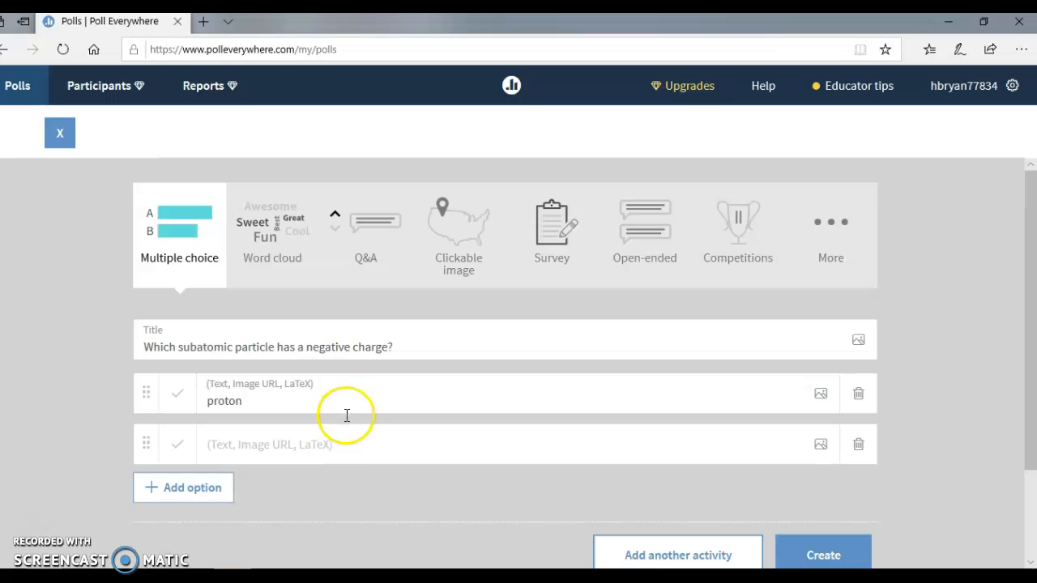
click(335, 453)
text(neutron)
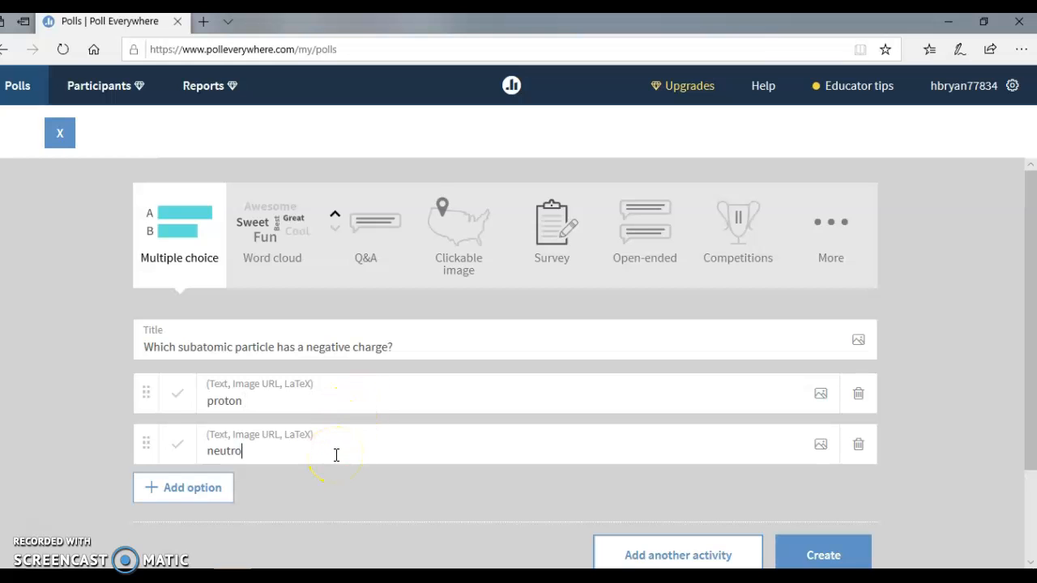
click(203, 486)
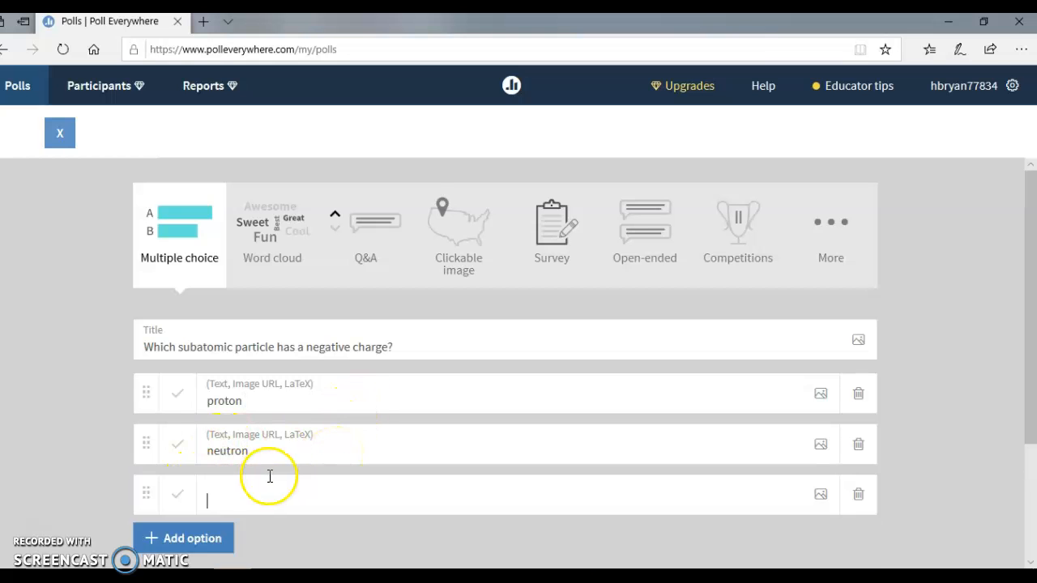
text(electon)
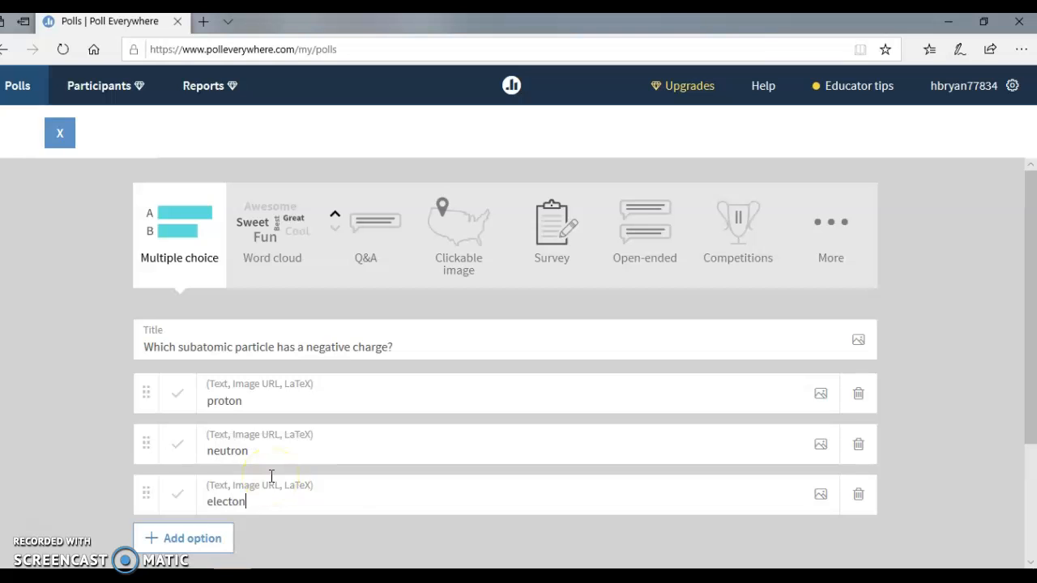
key(BackSpace)
key(BackSpace)
text(ron)
drag(1031, 278, 1012, 359)
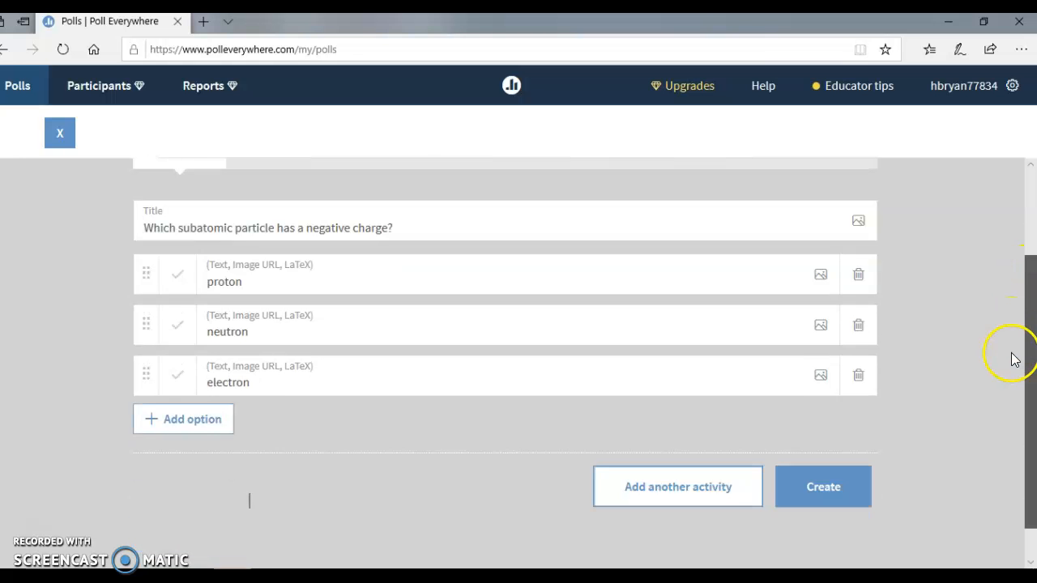
click(832, 500)
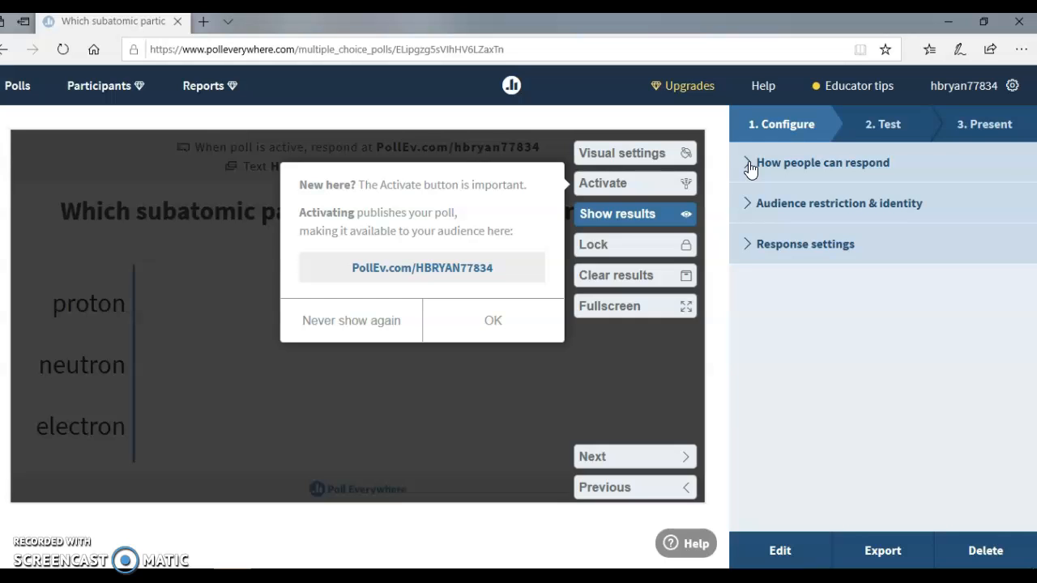
Expand the settings for how people can respond and activate the poll for the audience
click(750, 172)
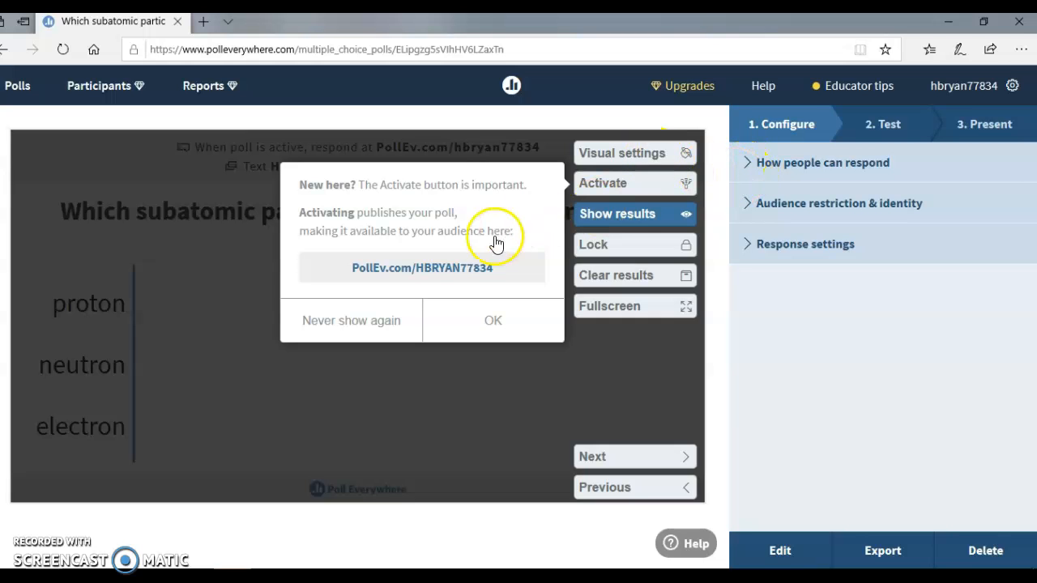
click(778, 162)
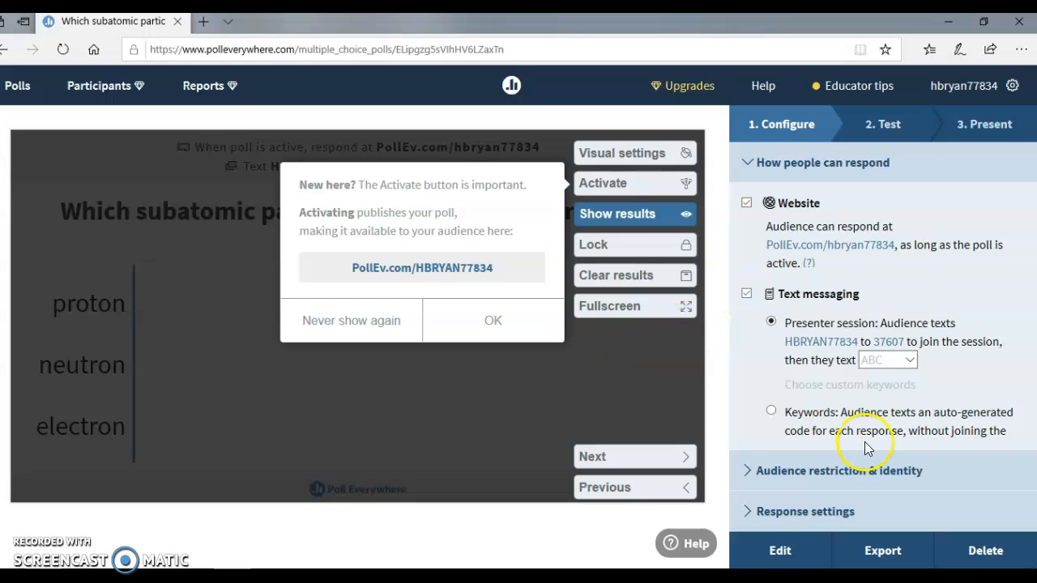
click(633, 190)
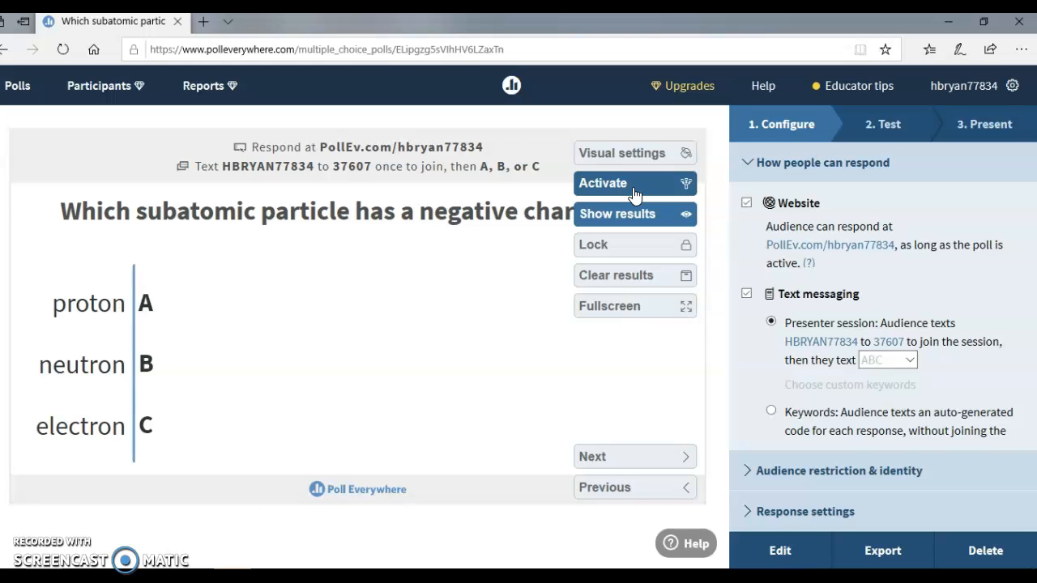
click(657, 189)
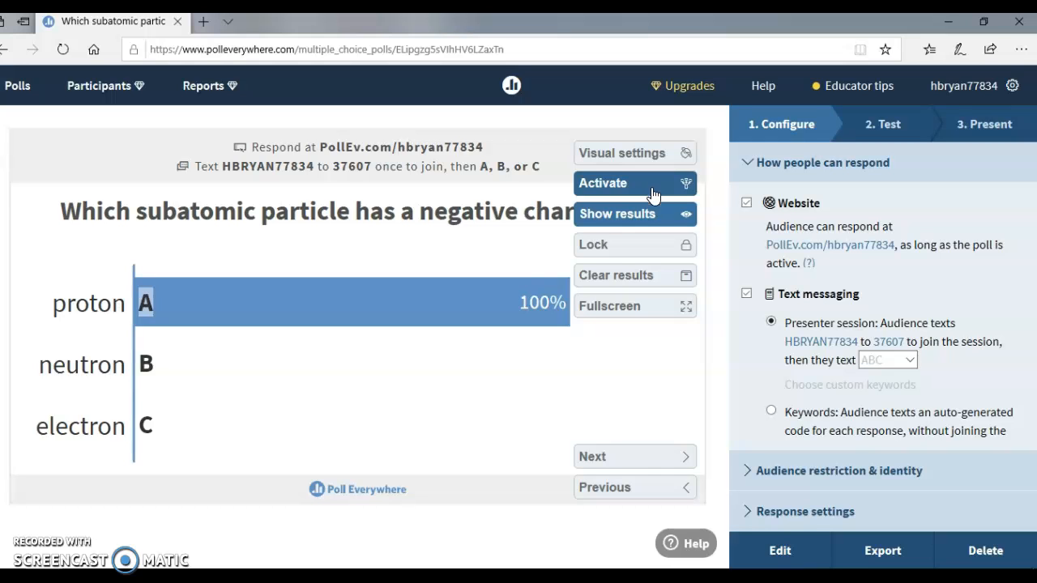
Lock the poll against further responses, and hide its results and show them again
click(657, 252)
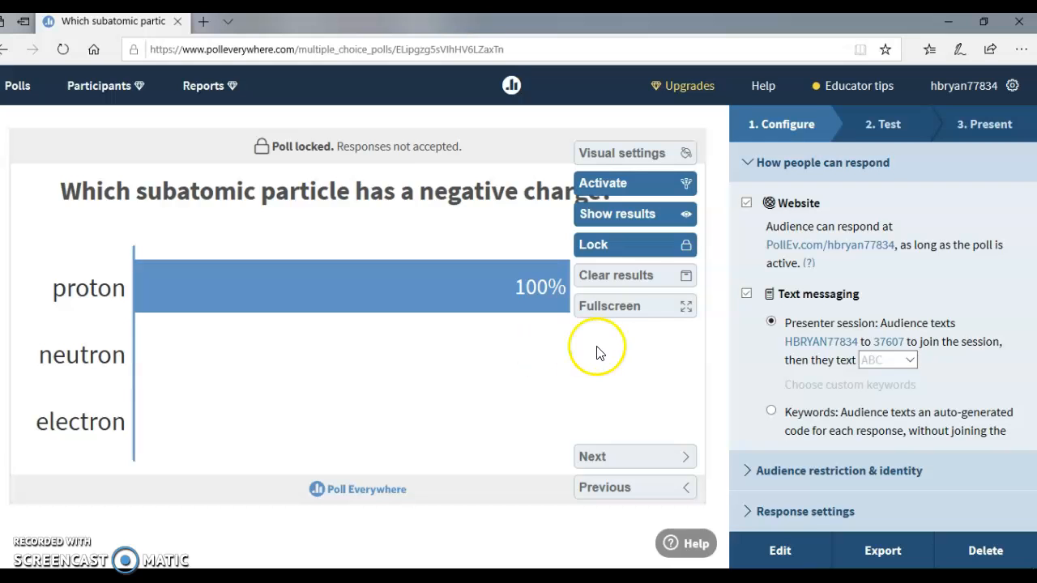
click(656, 215)
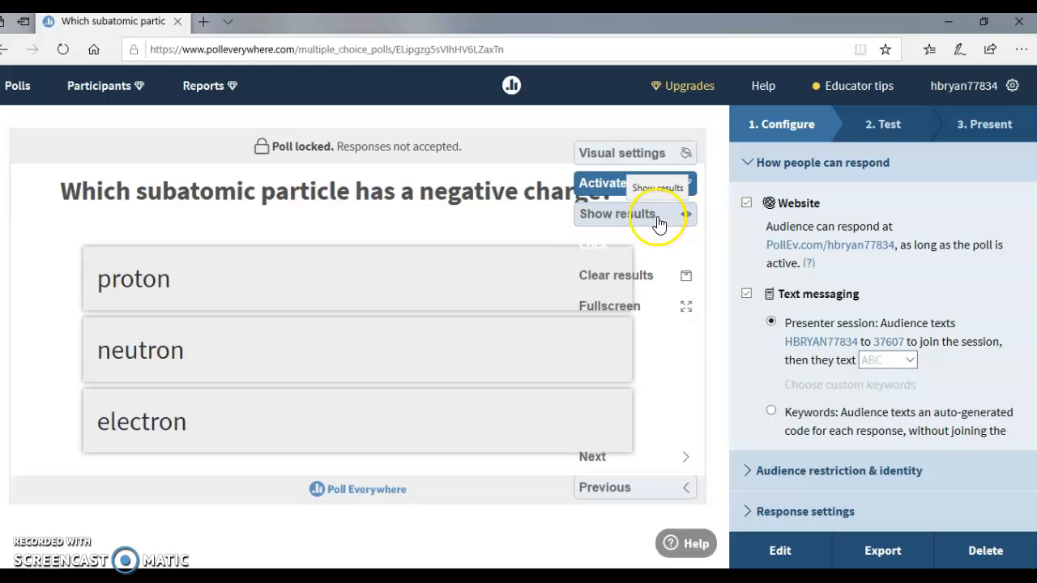
click(597, 215)
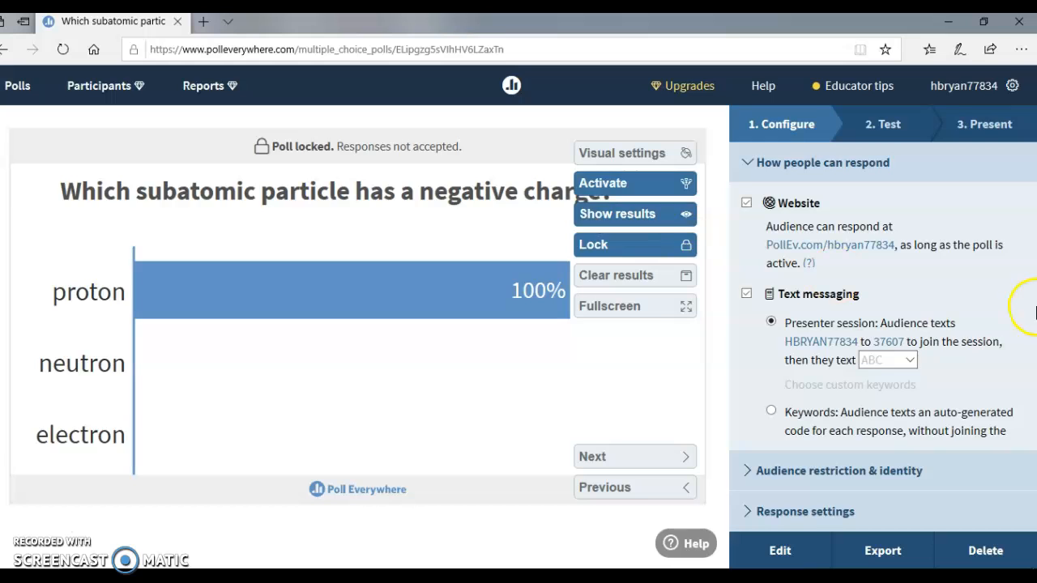
Look over the export options for the poll and close them without exporting anything
click(930, 554)
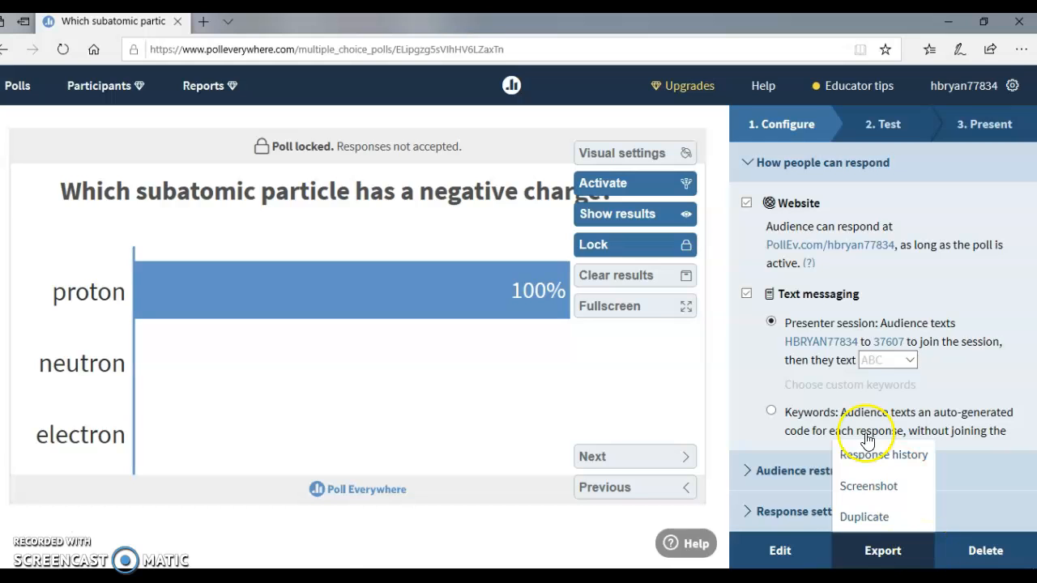
click(916, 472)
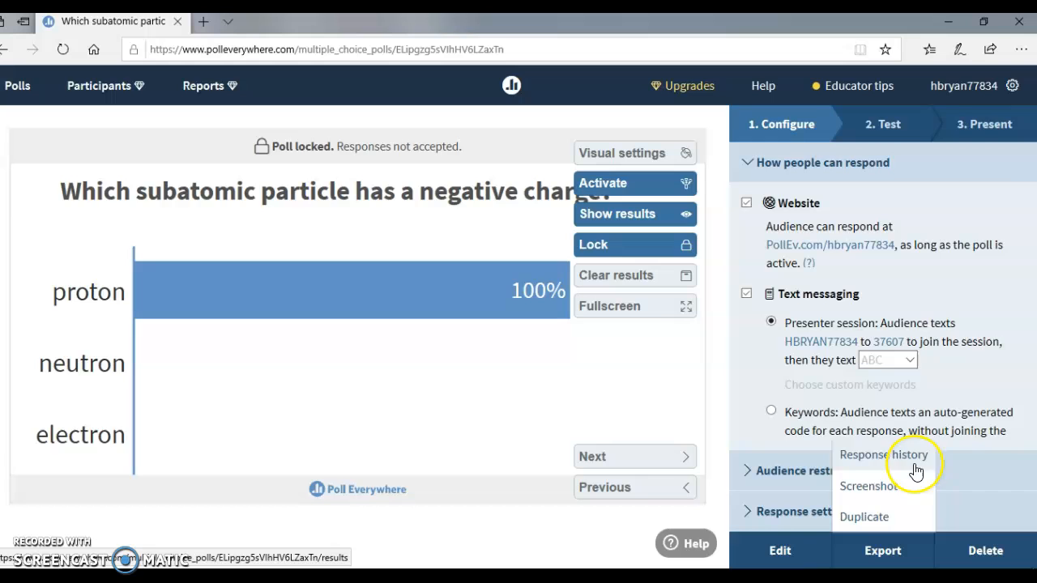
click(993, 393)
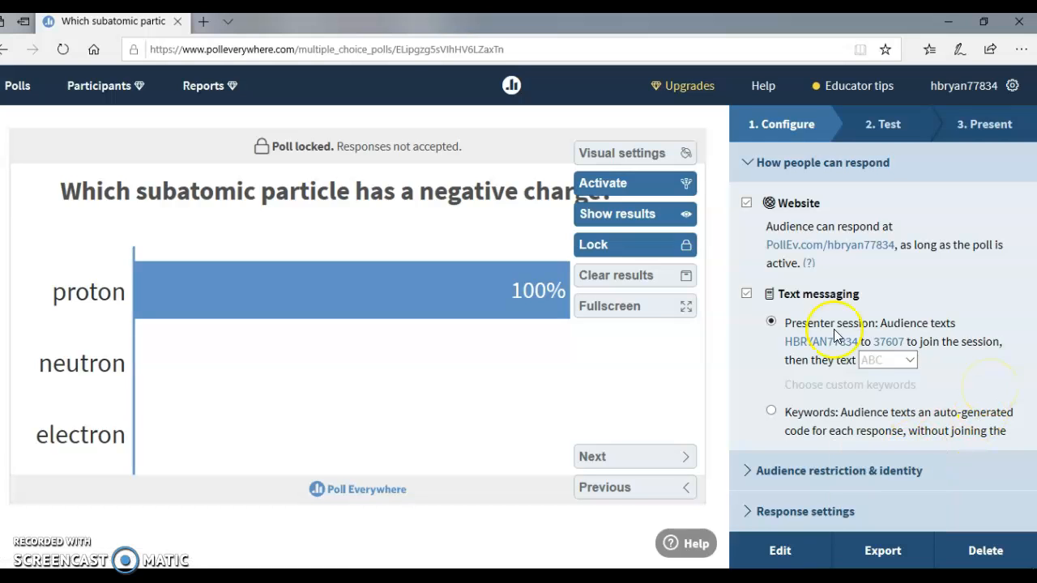
Return to the list of polls and open "Which of the following subatomic particles are located in the nucleus?"
click(16, 88)
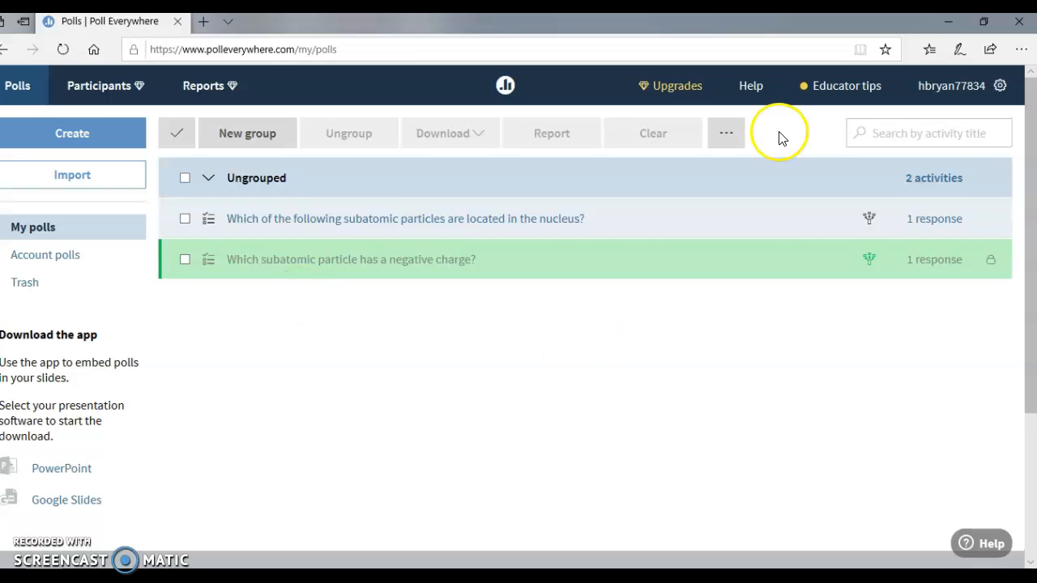
click(339, 229)
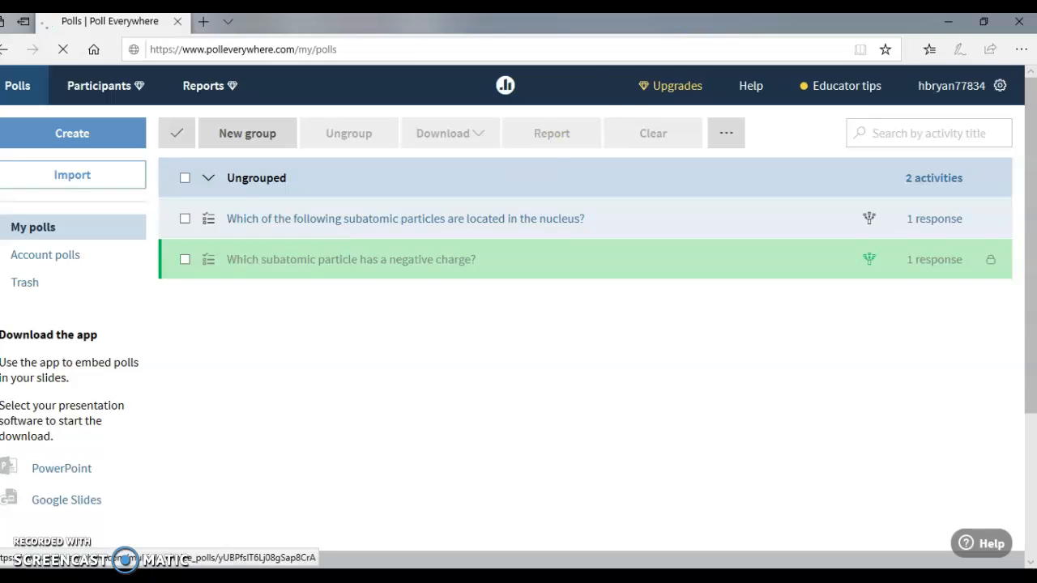